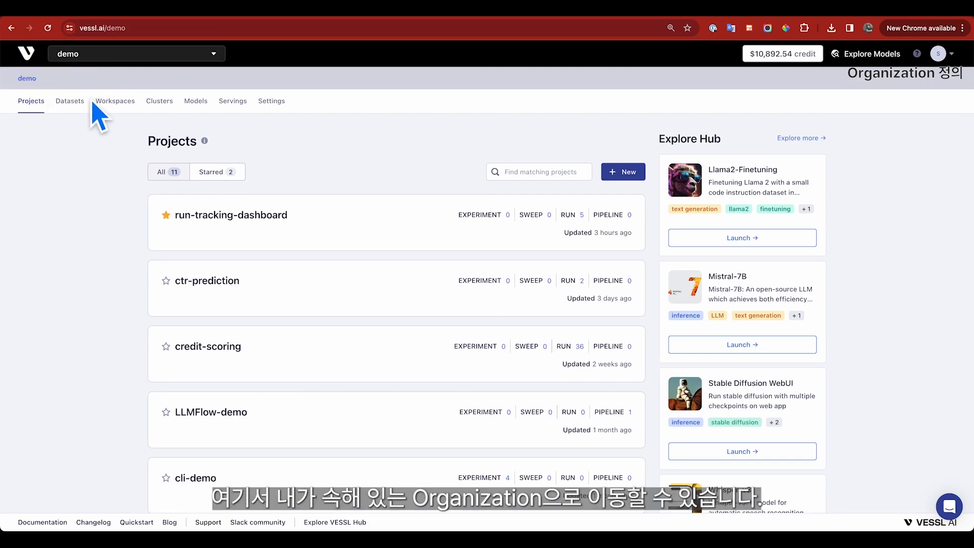
Step: Glance at the organization list, review the demo organization's clusters, then go to Workspaces
click(120, 59)
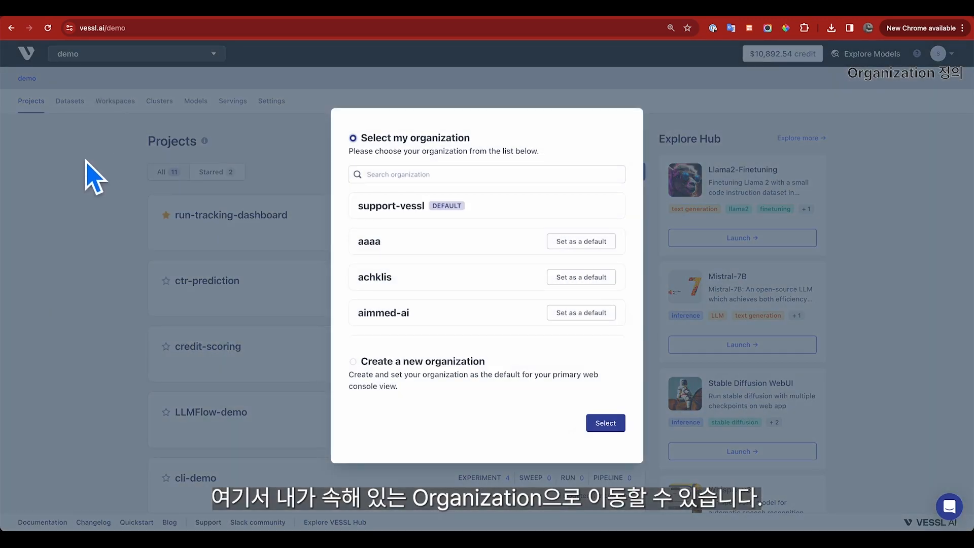
click(86, 170)
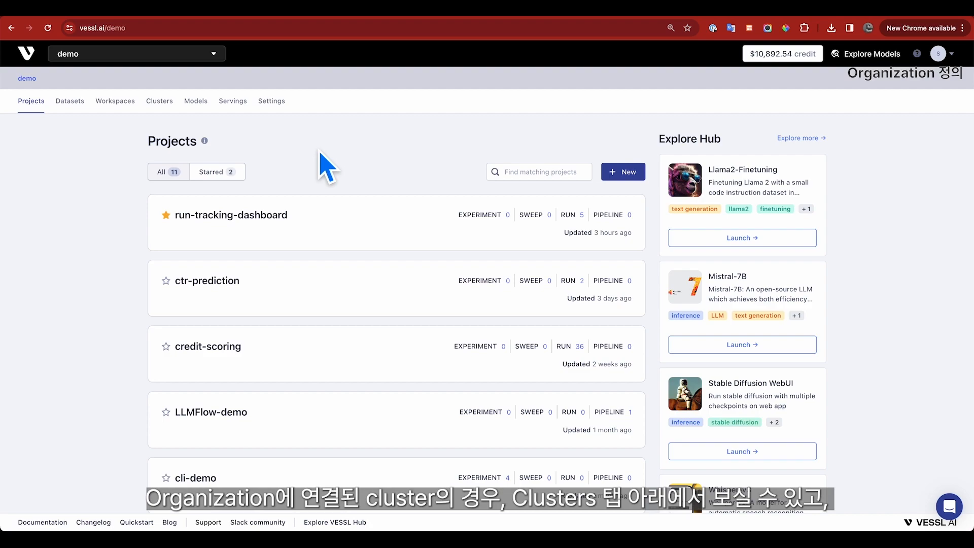
click(161, 101)
scroll(144, 283, down, 3)
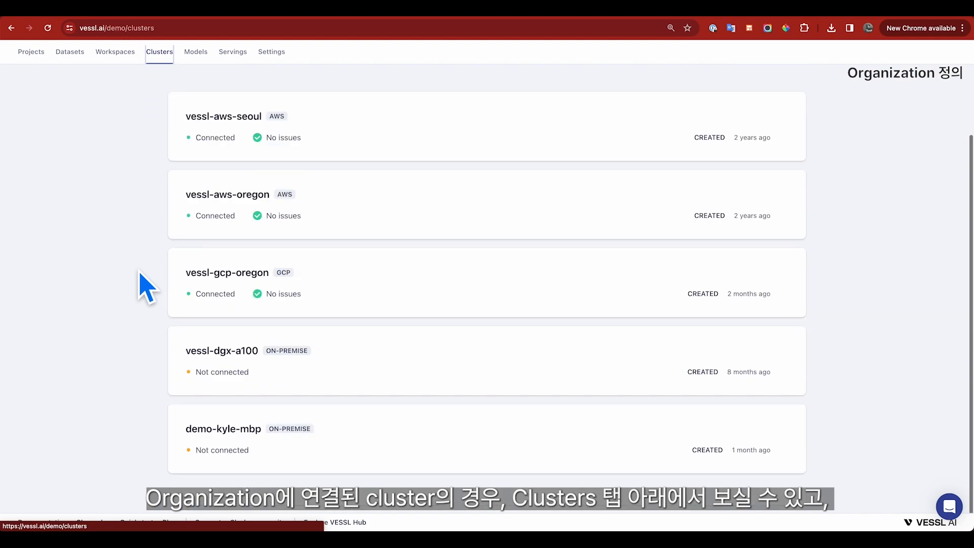
scroll(144, 284, up, 3)
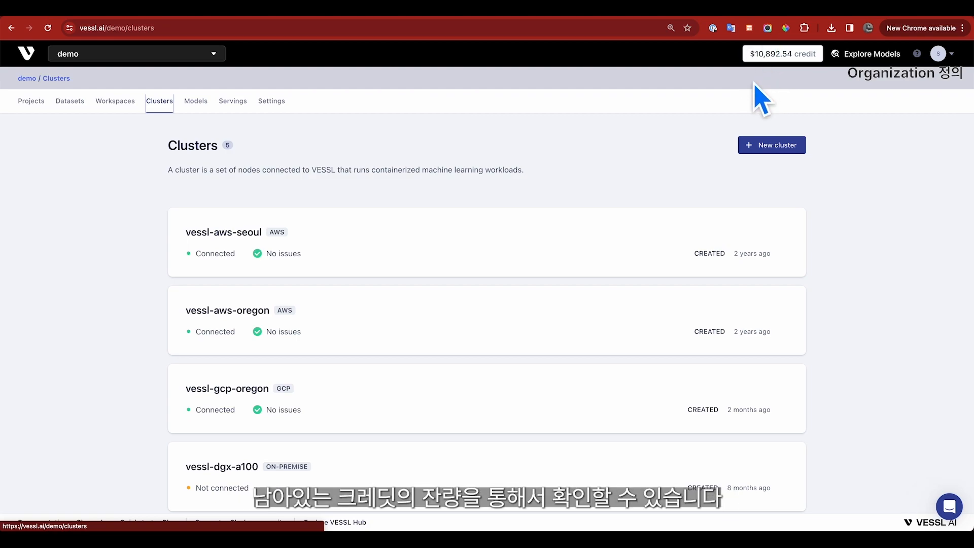
click(117, 101)
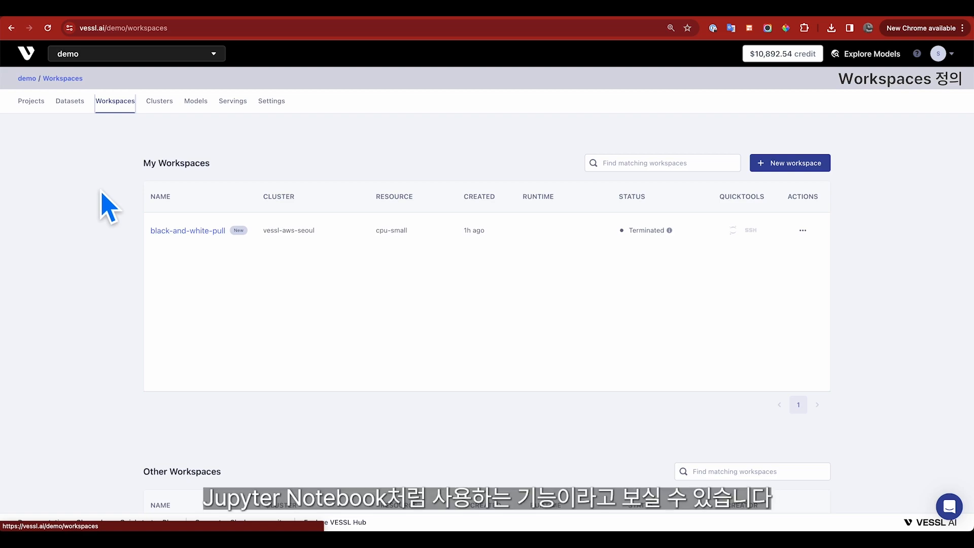
Step: Start a new workspace, keeping cluster vessl-aws-seoul and resource cpu-small after reviewing the options
click(815, 158)
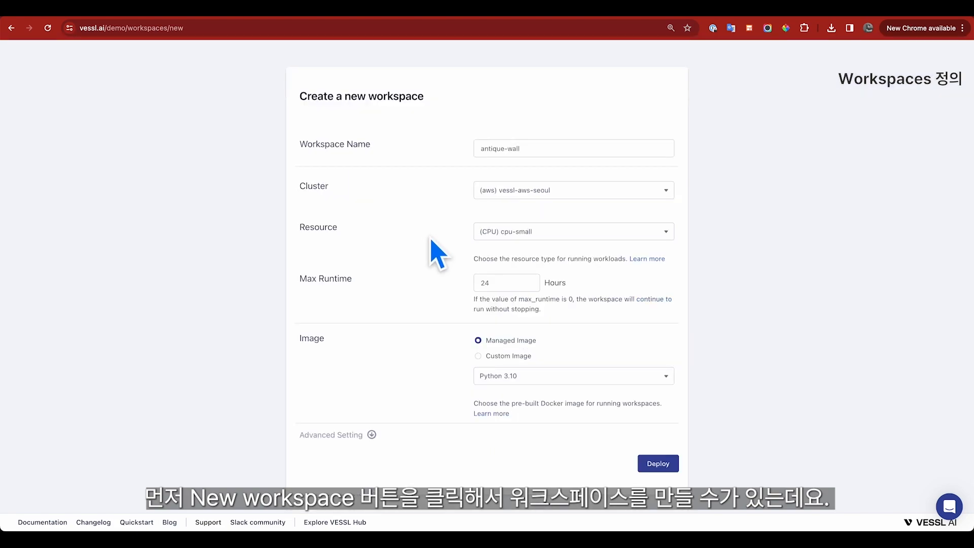
click(655, 199)
click(653, 191)
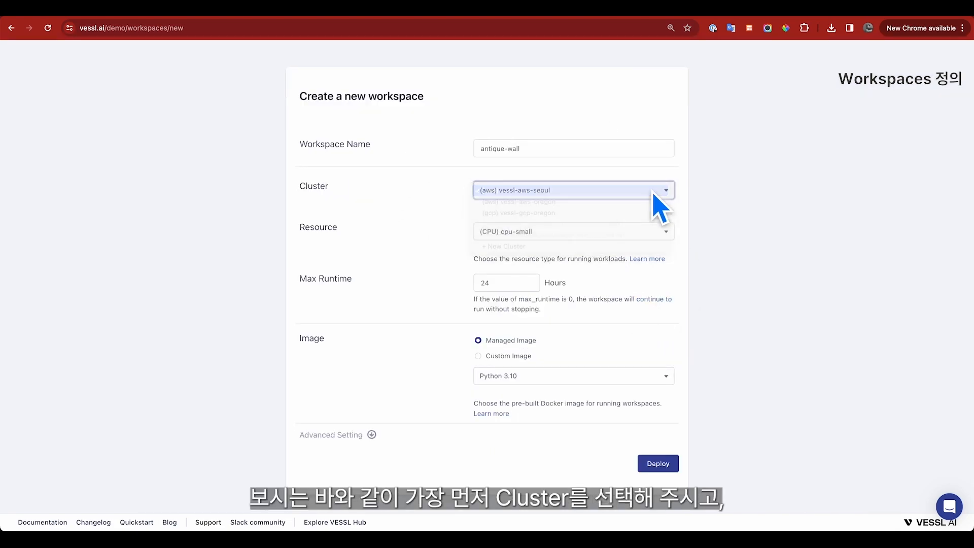
click(638, 231)
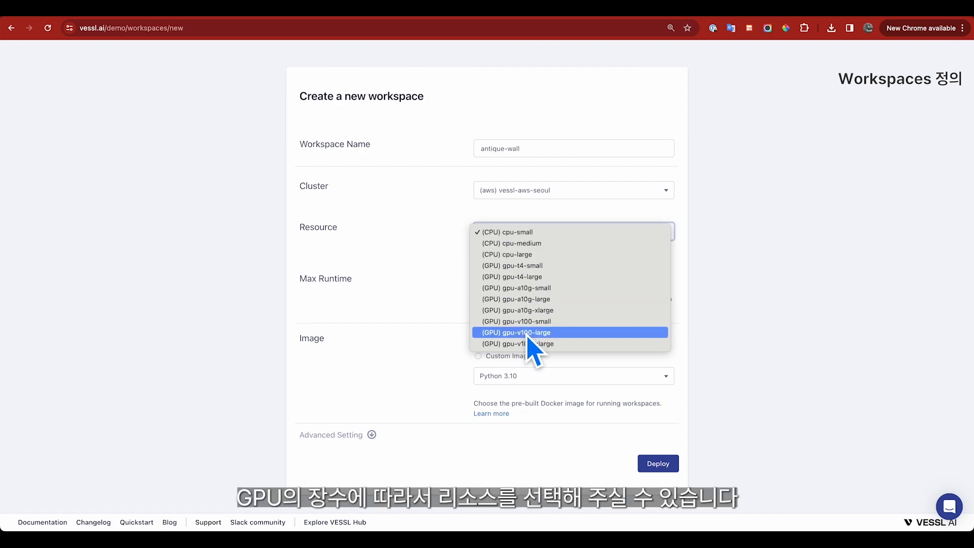
click(426, 297)
scroll(437, 304, down, 1)
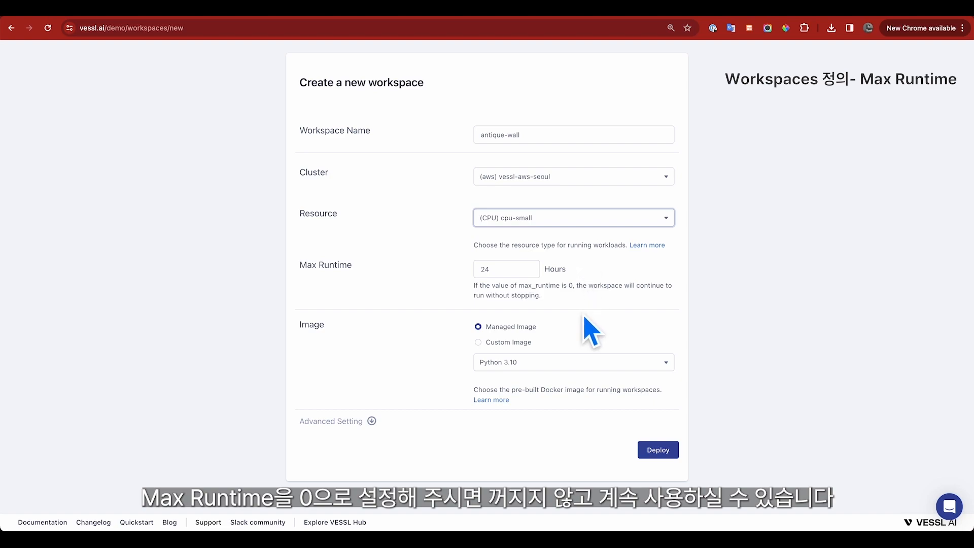
Step: Switch the resource to gpu-a10g-small and choose the NGC PyTorch-1.14.0 CUDA-12.0 image
scroll(585, 317, down, 1)
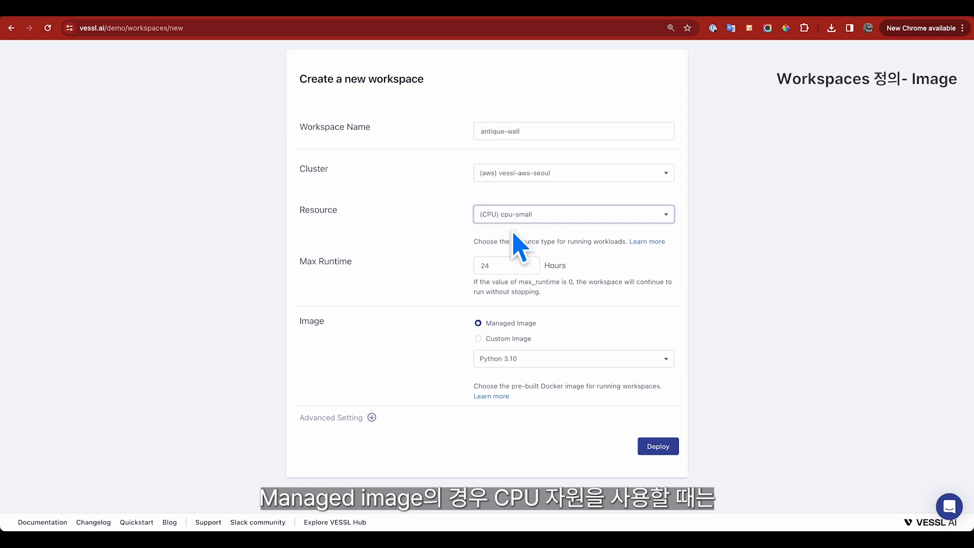
click(558, 358)
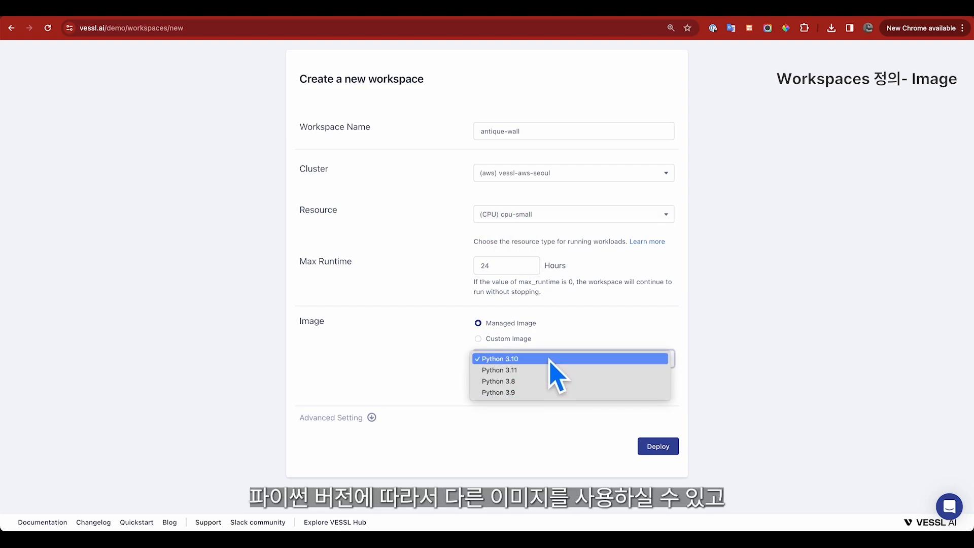
click(558, 214)
click(553, 270)
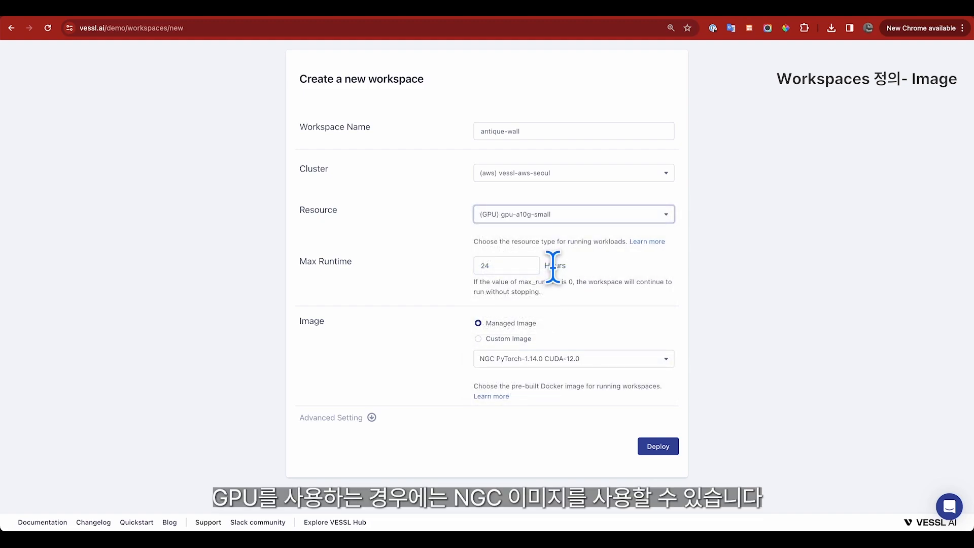
click(533, 358)
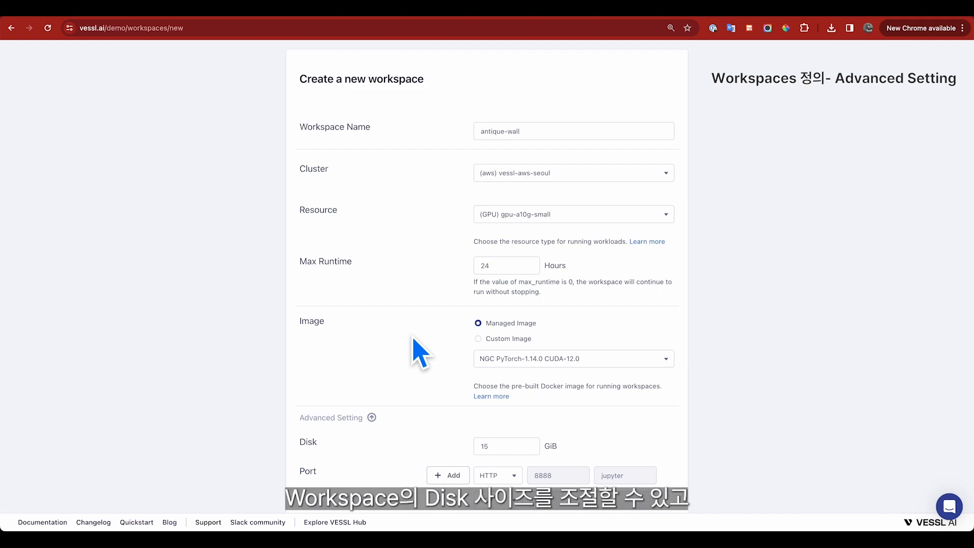
Step: Add a port 8080 named streamlit to the workspace
scroll(420, 353, down, 5)
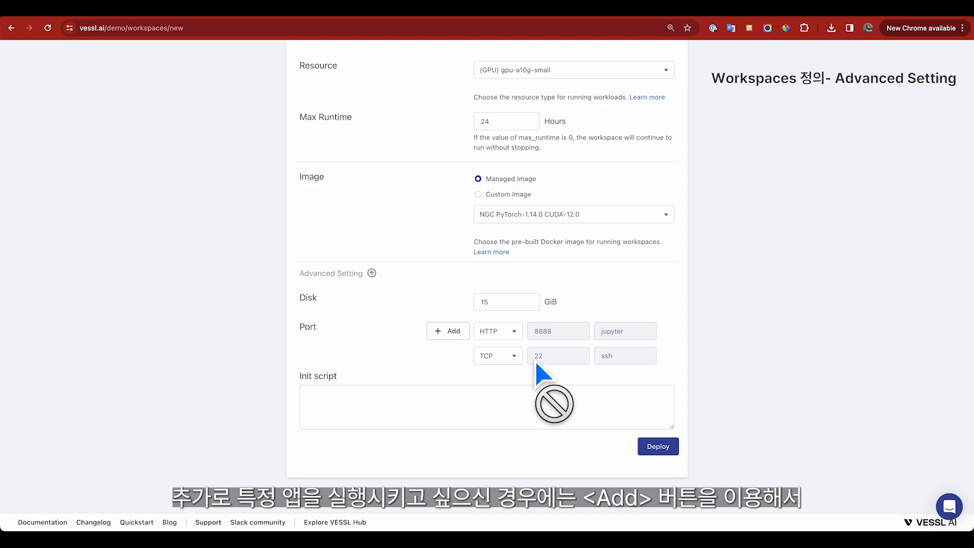
click(436, 332)
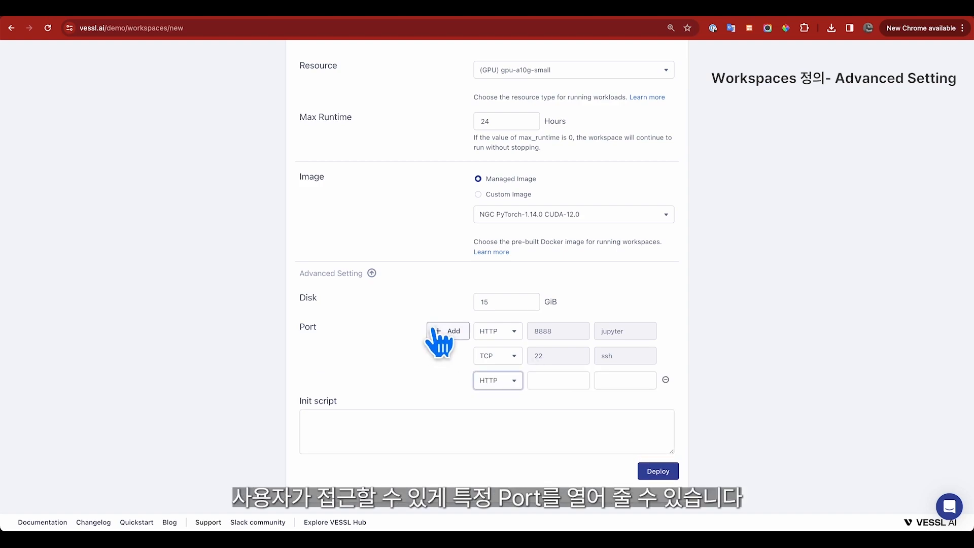
click(548, 380)
text(8080)
click(615, 381)
text(streamlit)
click(399, 376)
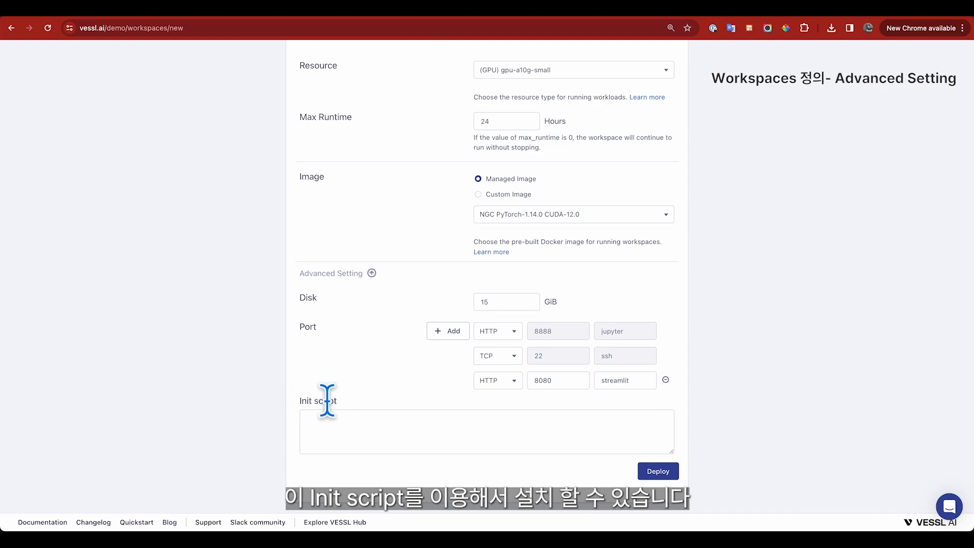
Step: Set the init script to 'pip install streamlit' and deploy the workspace
click(332, 418)
text(pip install streamlit)
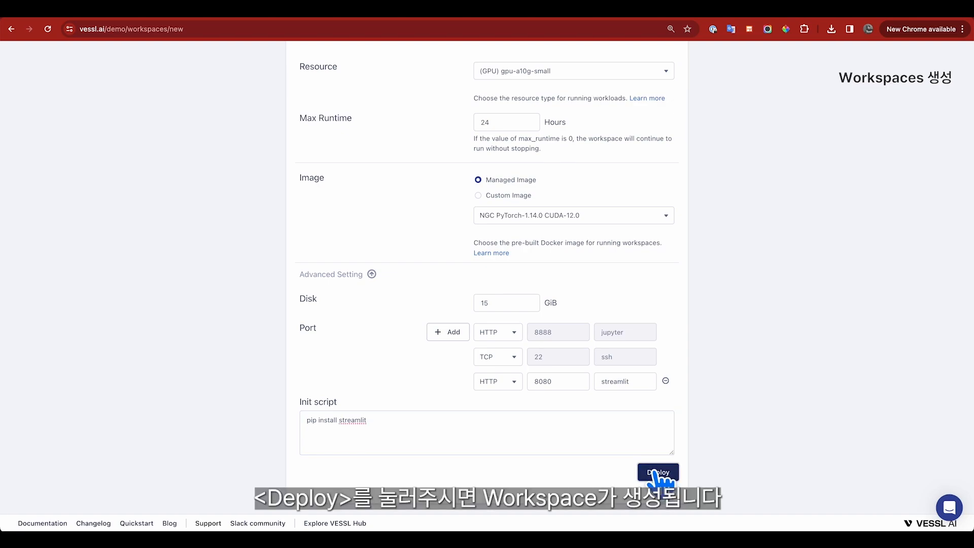
click(655, 472)
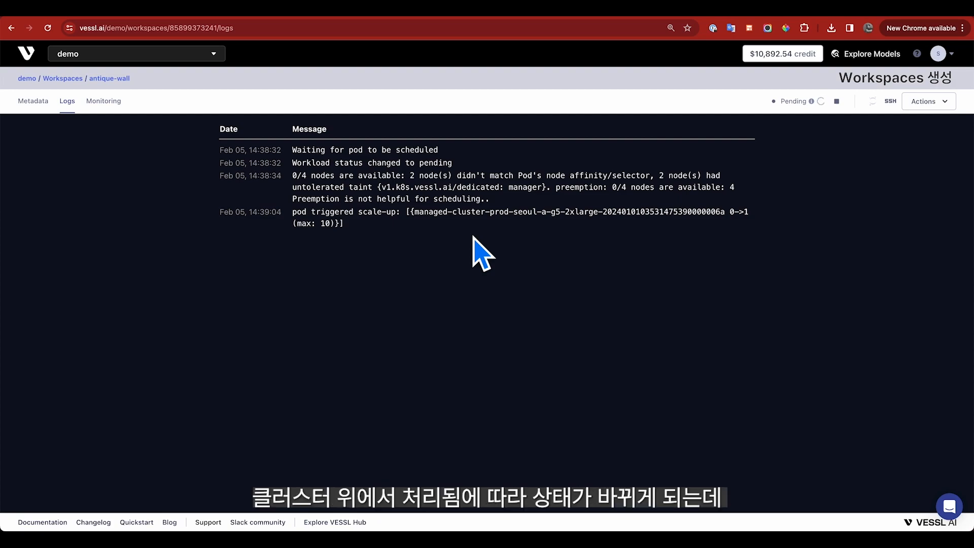
Step: Once trusty-president's logs show Running, open the workspace in JupyterLab
mouse_move(811, 107)
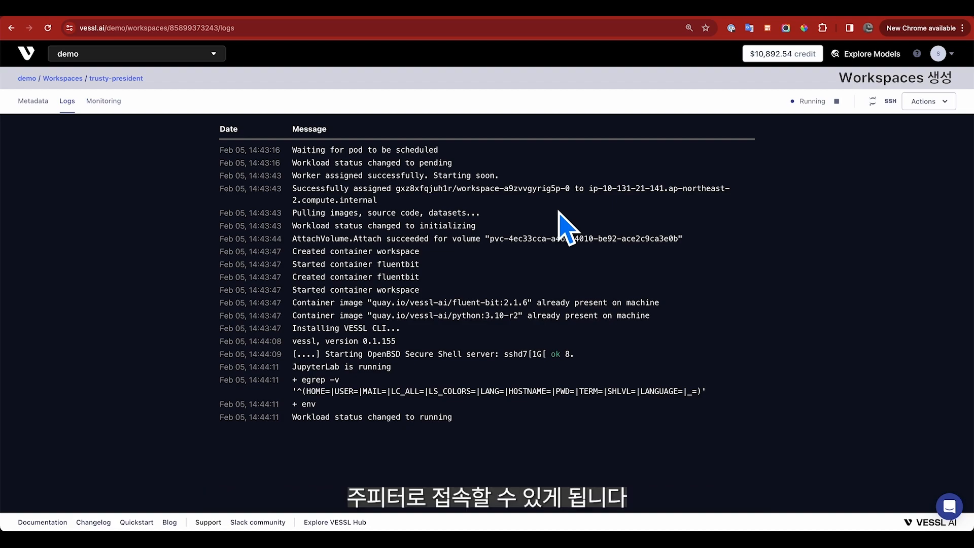
click(872, 103)
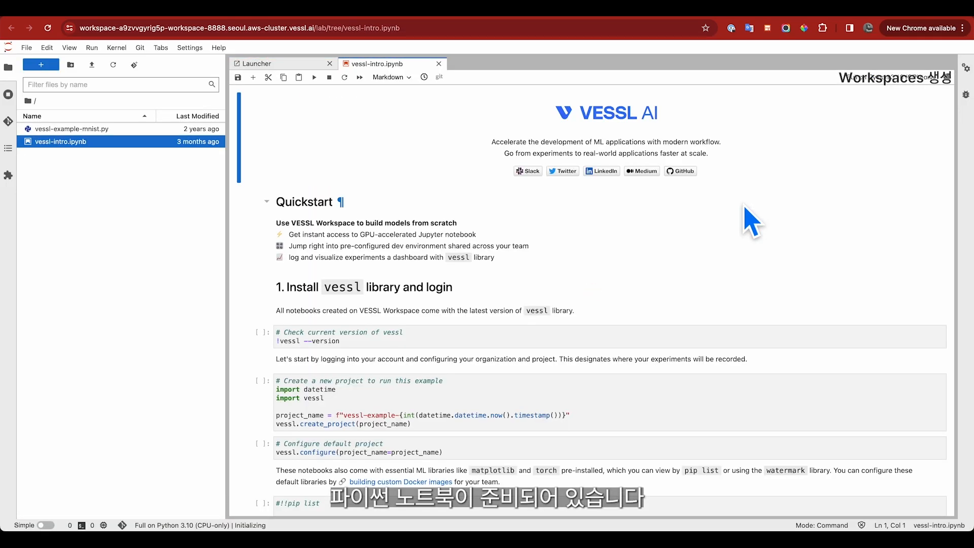
Step: Scroll through the vessl-intro.ipynb Quickstart notebook in JupyterLab
scroll(751, 221, down, 3)
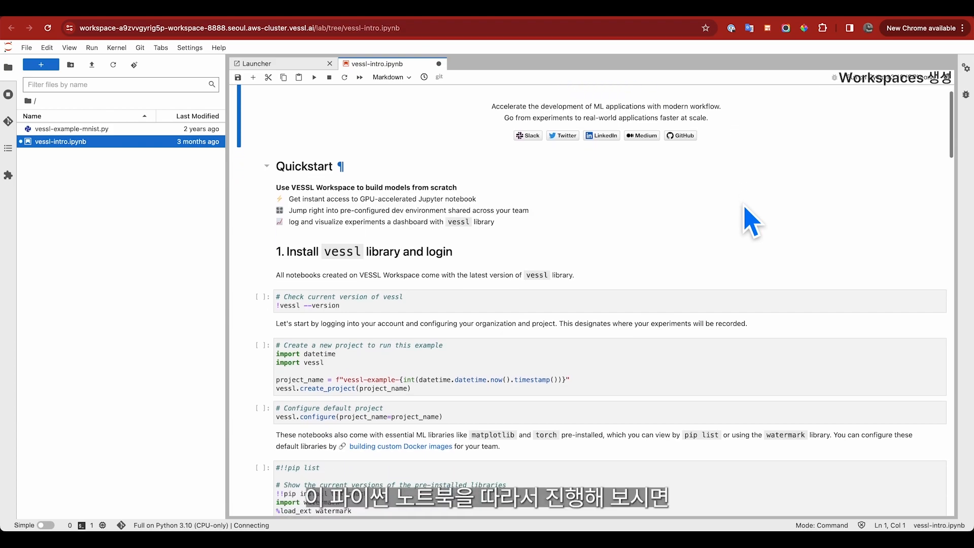
scroll(751, 221, down, 1)
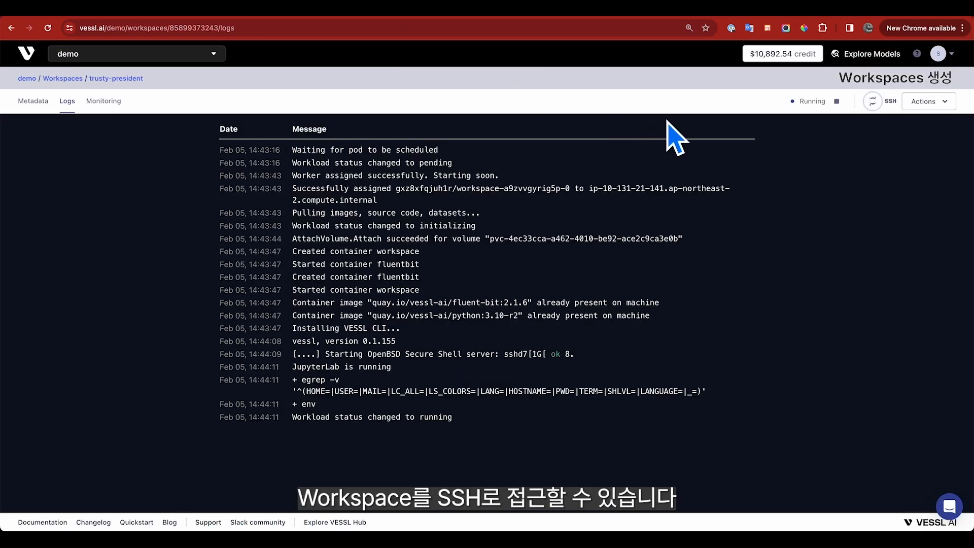
Step: Open trusty-president's SSH dialog, view the VSCode and terminal instructions, and open a terminal
click(891, 102)
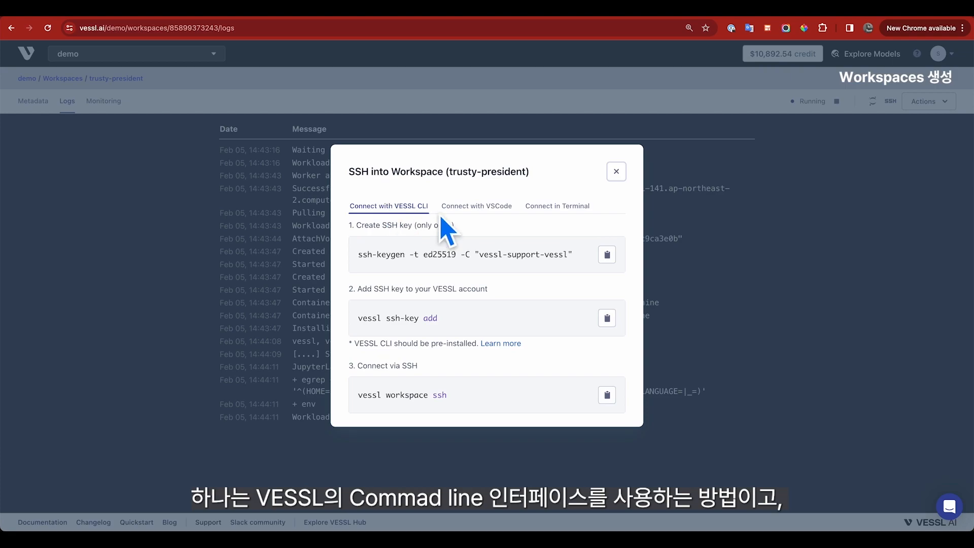
click(498, 208)
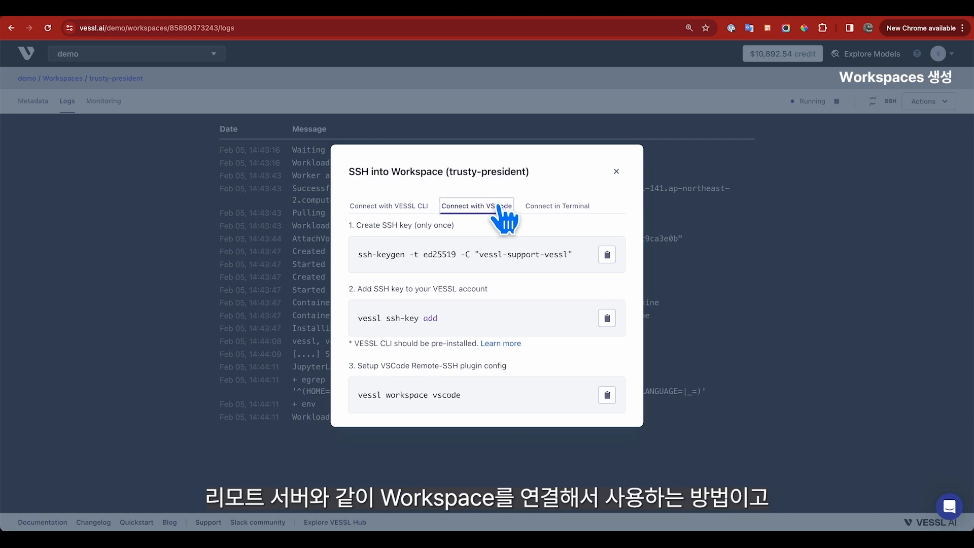
click(530, 208)
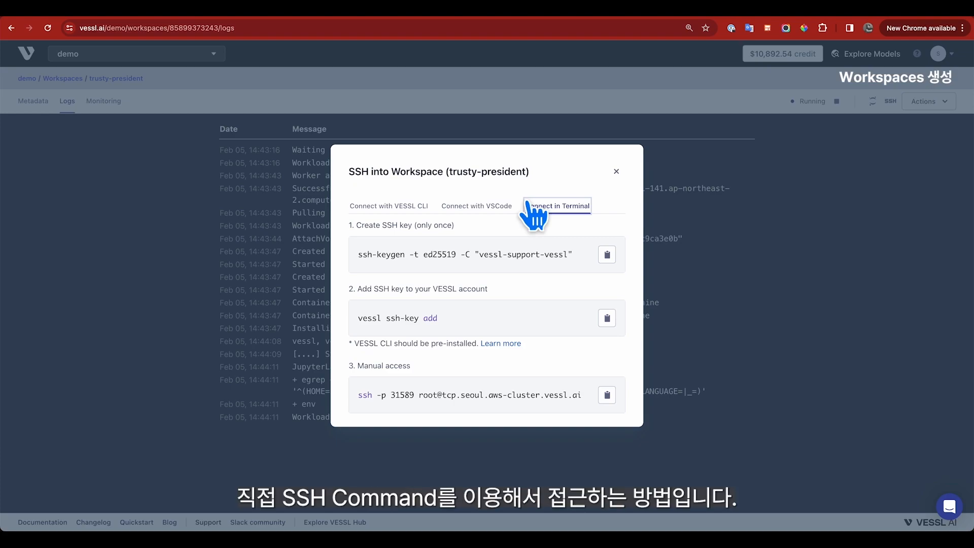
click(370, 392)
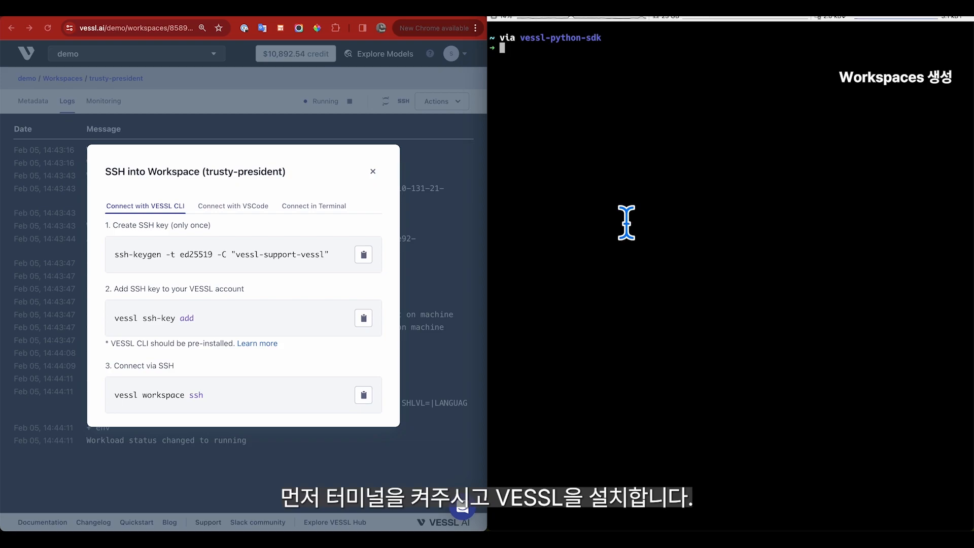
Step: Install the vessl package with pip and clear the terminal
text(pip install vessl)
key(Return)
text(clea)
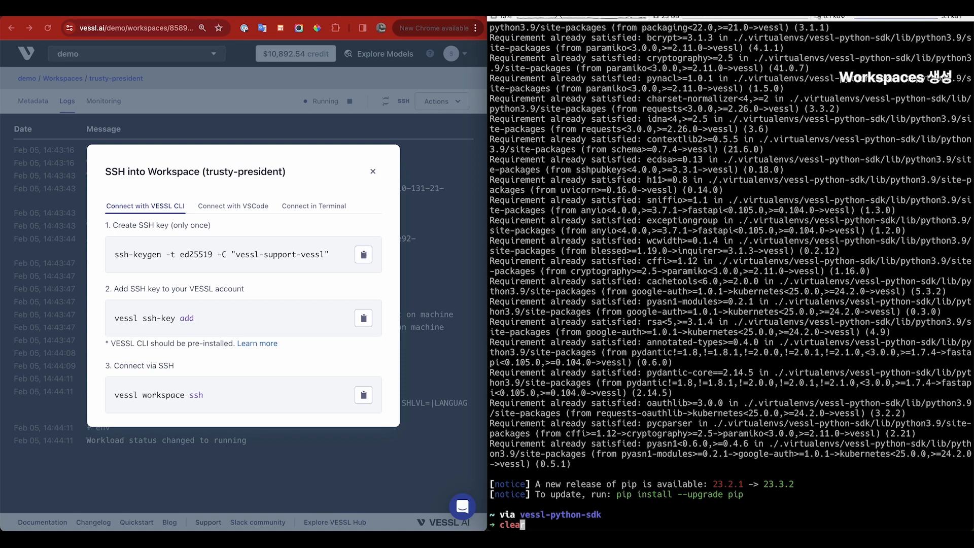
text(r)
key(Return)
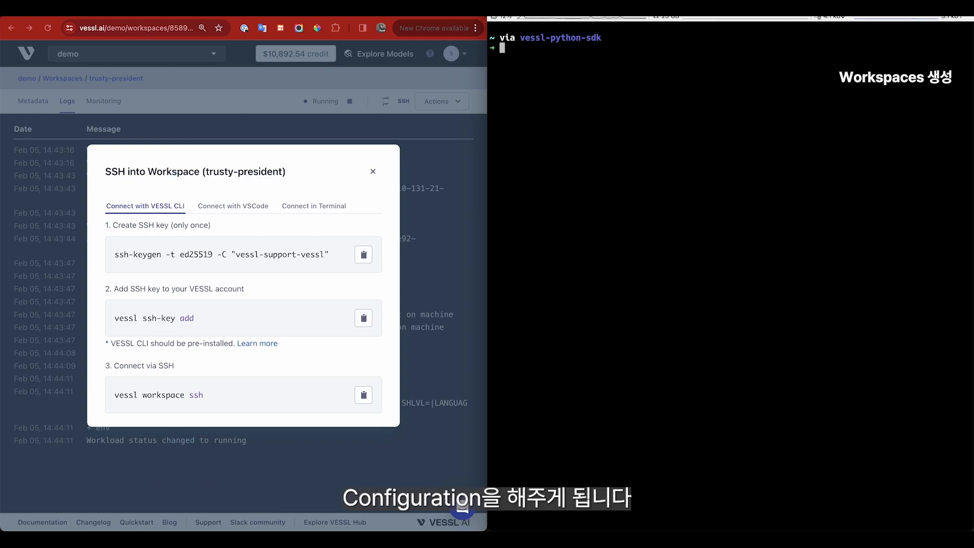
Step: Run vessl configure --organization demo
text(vessl con)
key(Right)
key(Return)
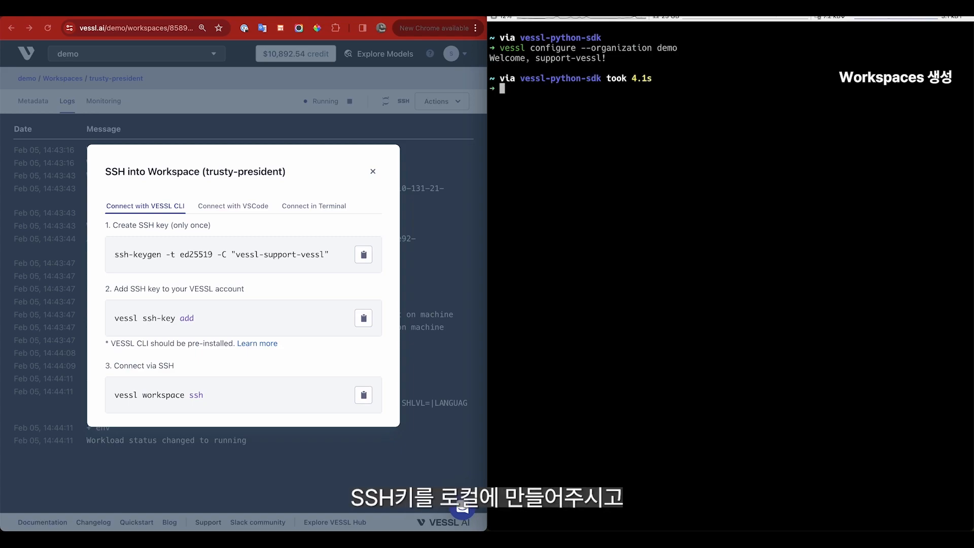
Step: Generate a new ed25519 SSH key pair, overwriting the existing key file
click(363, 254)
key(super+v)
key(Return)
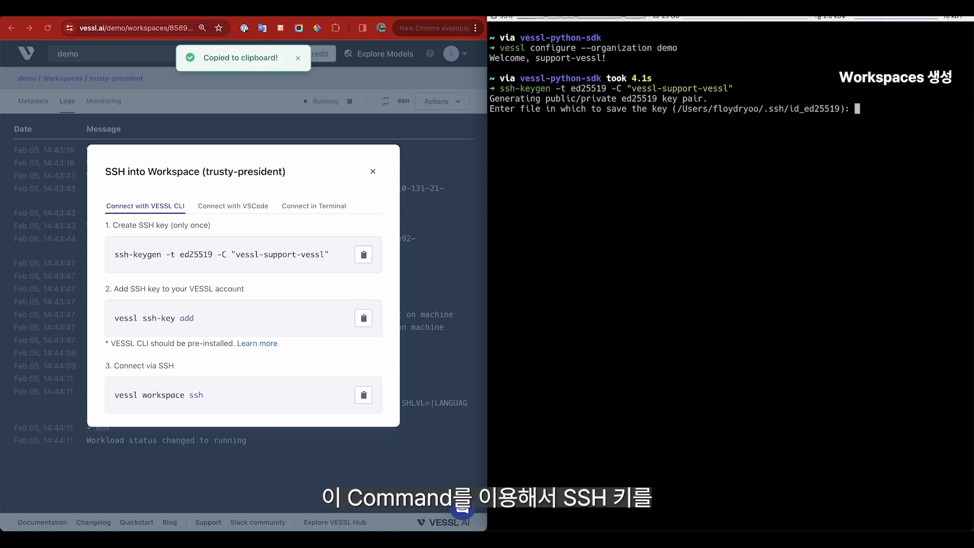
key(Return)
text(y)
key(Return)
key(Return)
key(Return)
Step: Register the public key with vessl ssh-key add using the default key name
click(363, 318)
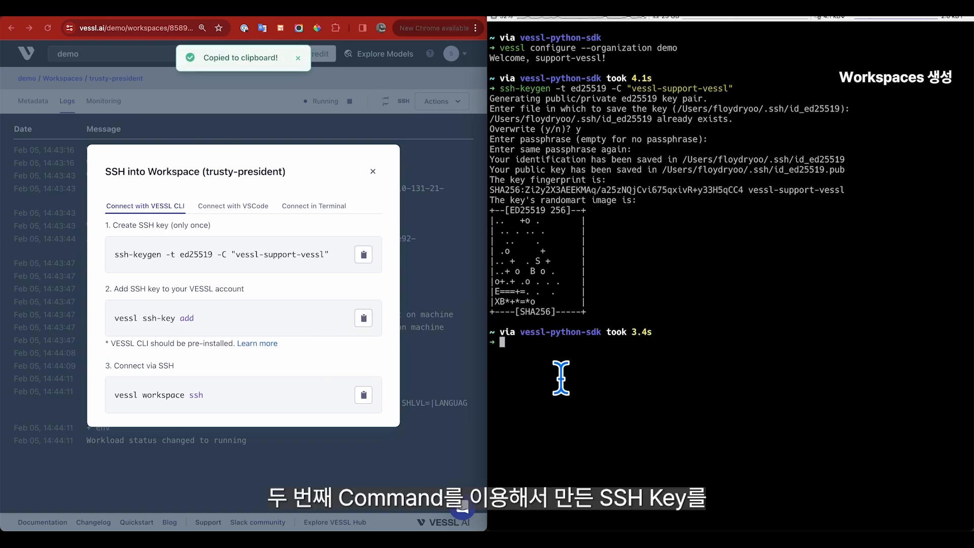
key(super+v)
key(Return)
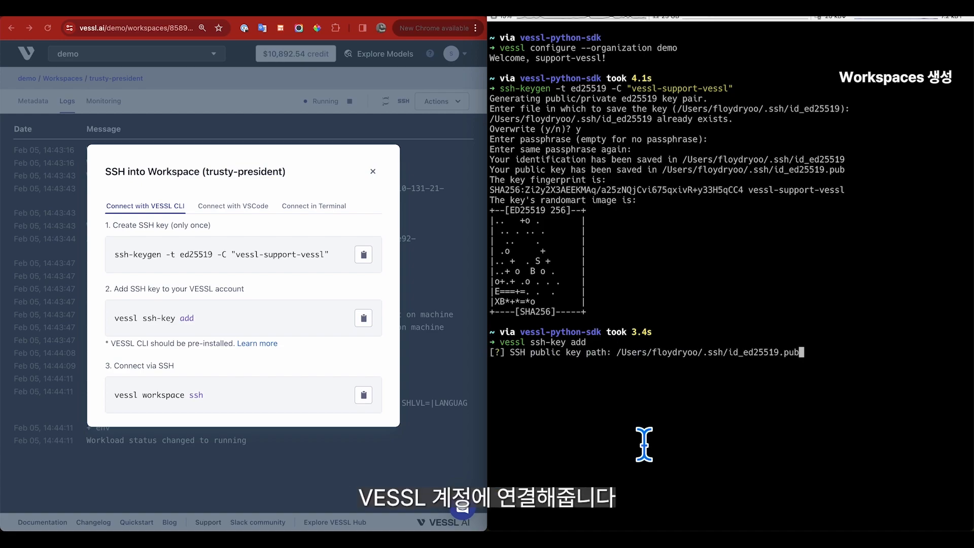
key(BackSpace)
click(376, 369)
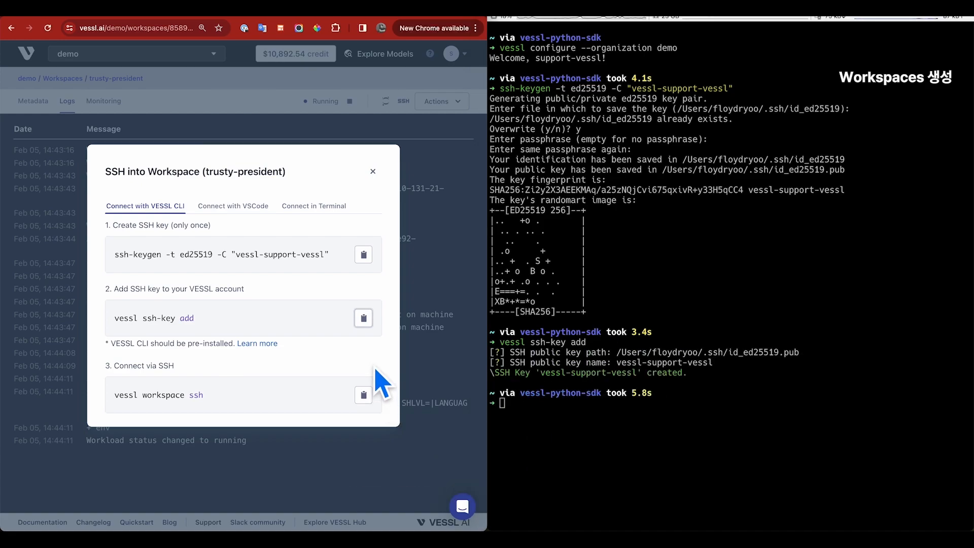
Step: Connect to the workspace with the vessl workspace ssh command, trusting the host
click(363, 395)
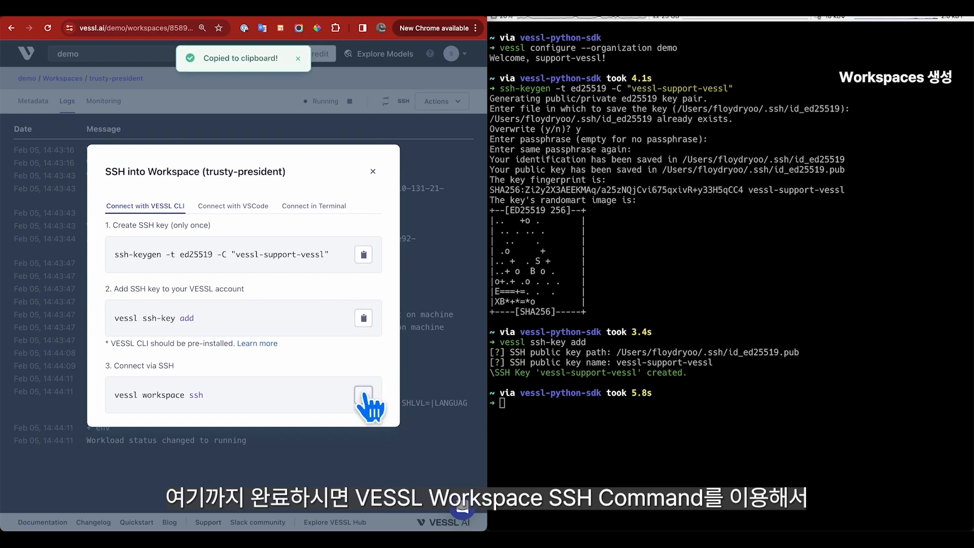
click(585, 462)
key(super+v)
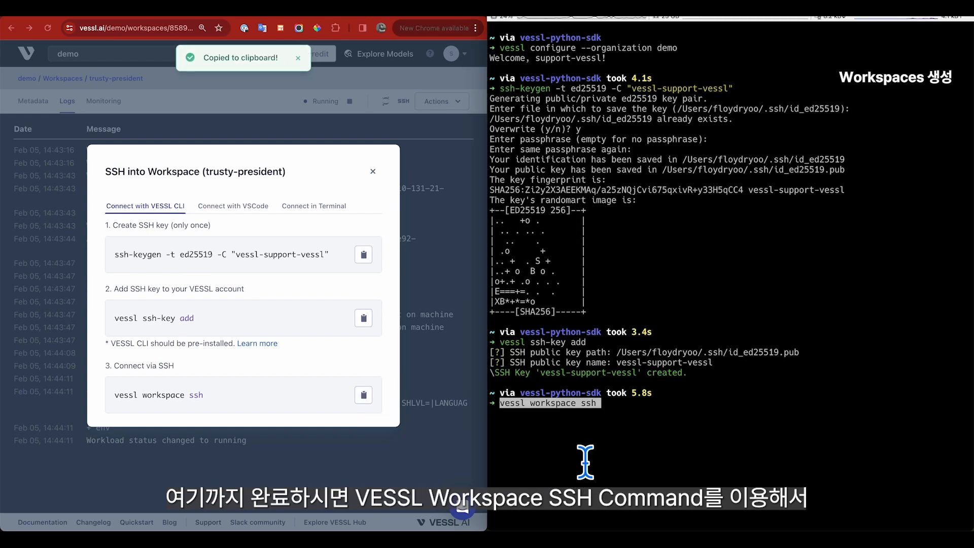
key(Return)
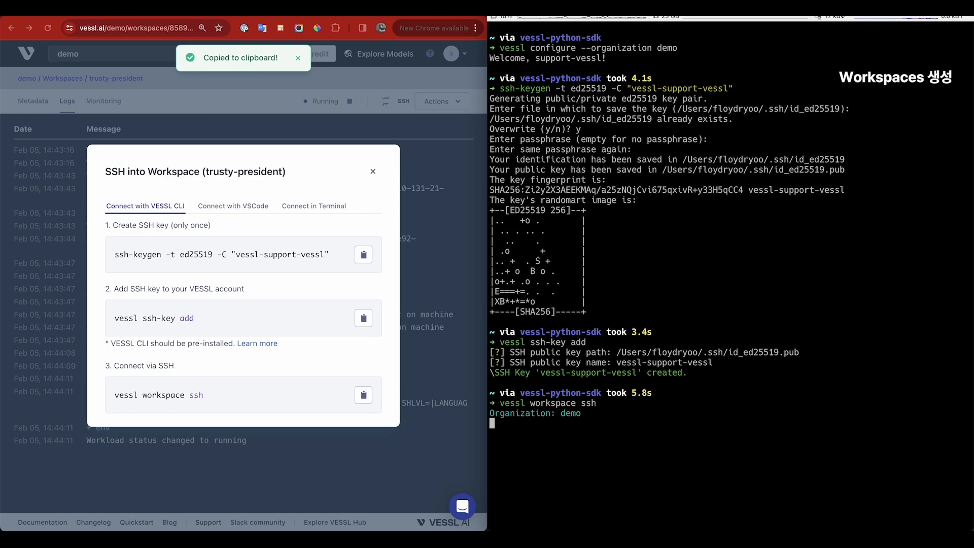
text(yes)
key(Return)
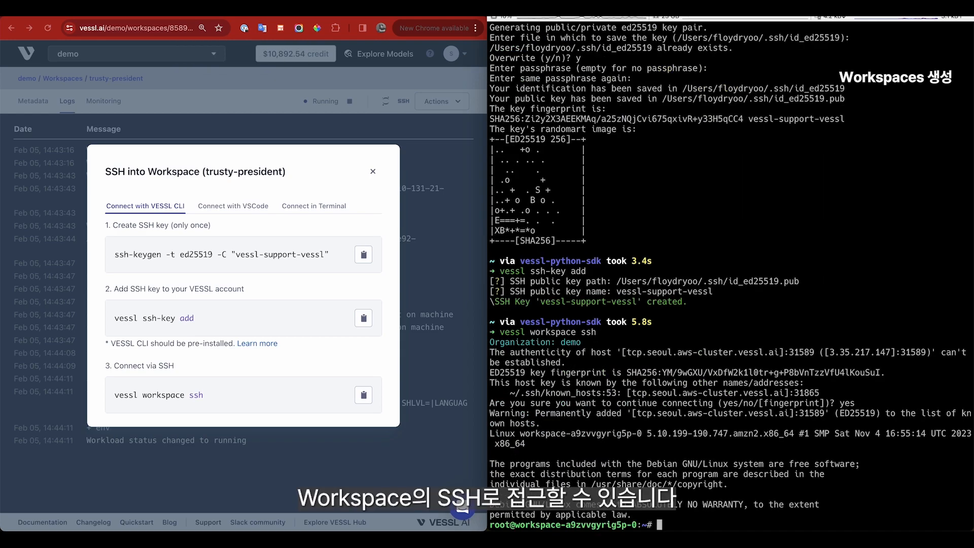
Step: Clear the screen and list the workspace files vessl-example-mnist.py and vessl-intro.ipynb
text(clear)
key(Return)
text(ls)
key(Return)
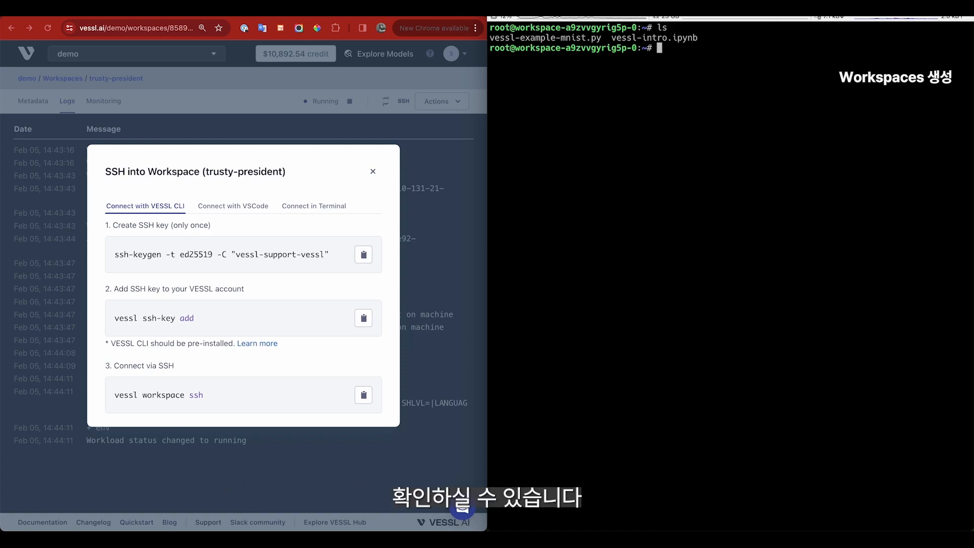
Step: In JupyterLab, create a new Python notebook and rename it to test.ipynb
click(238, 18)
click(42, 65)
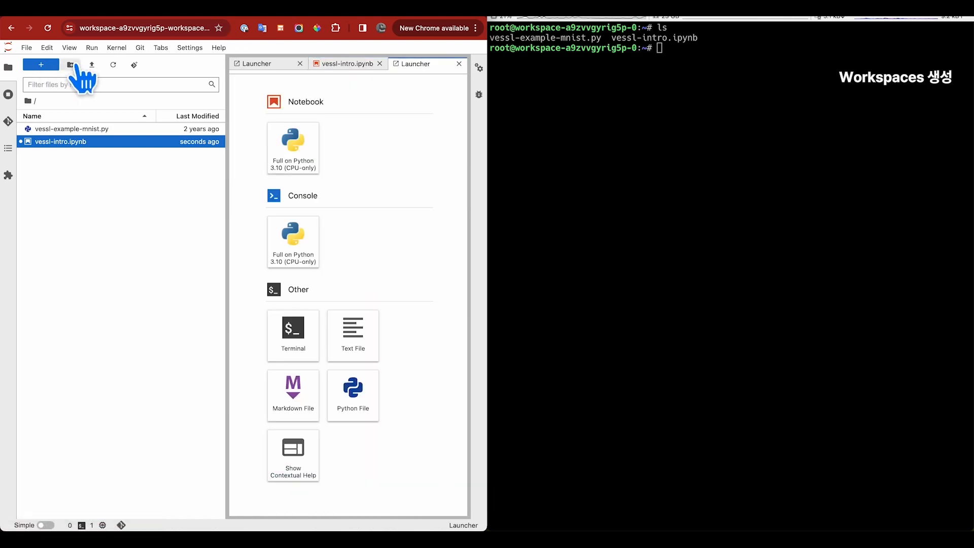
click(294, 148)
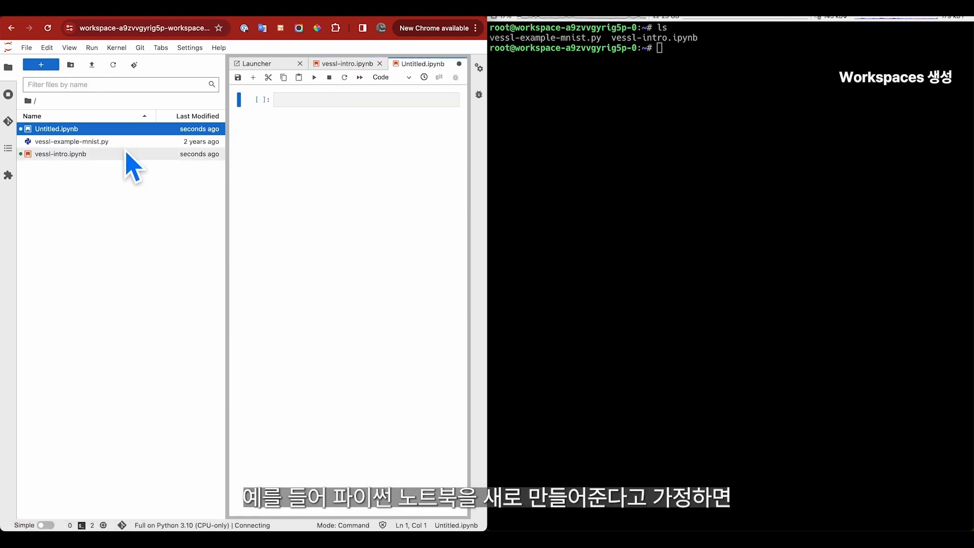
right_click(128, 130)
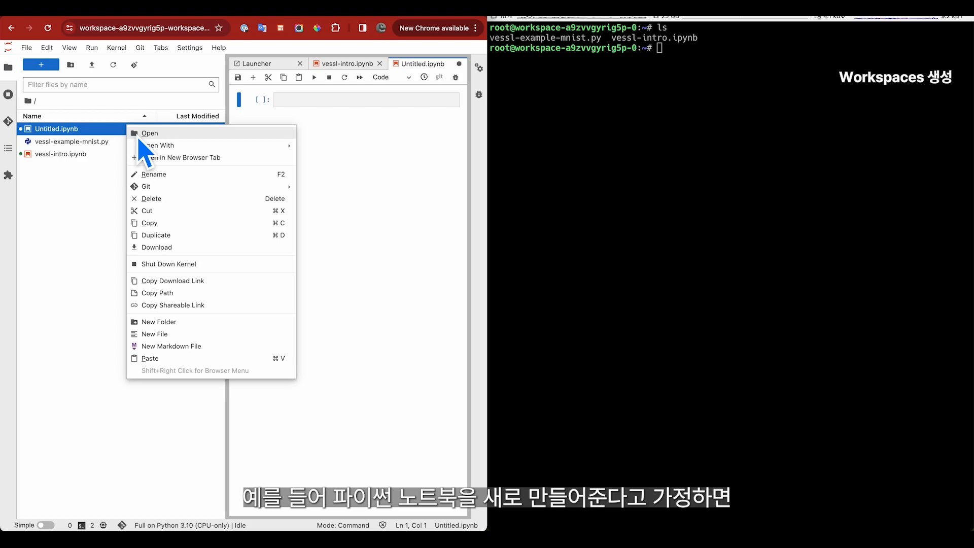
click(156, 179)
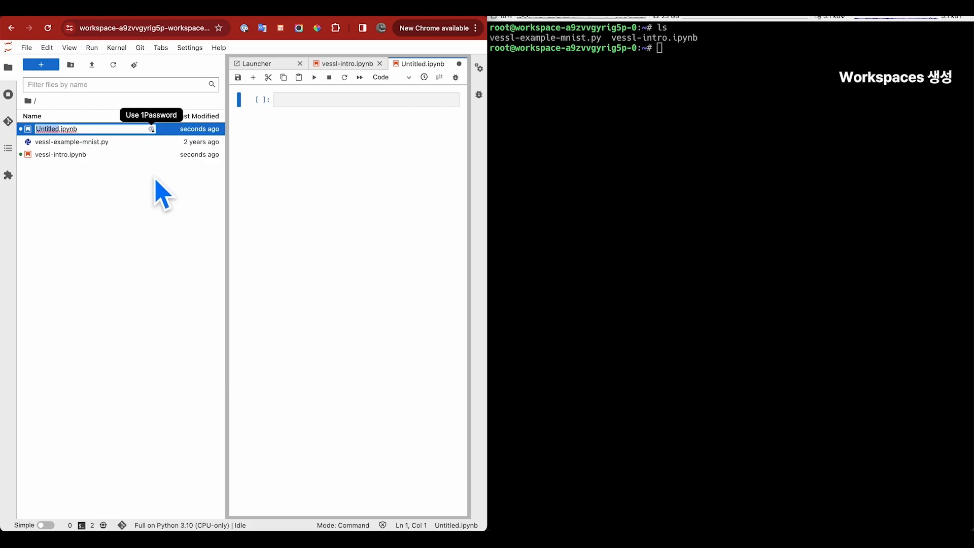
text(test)
key(Return)
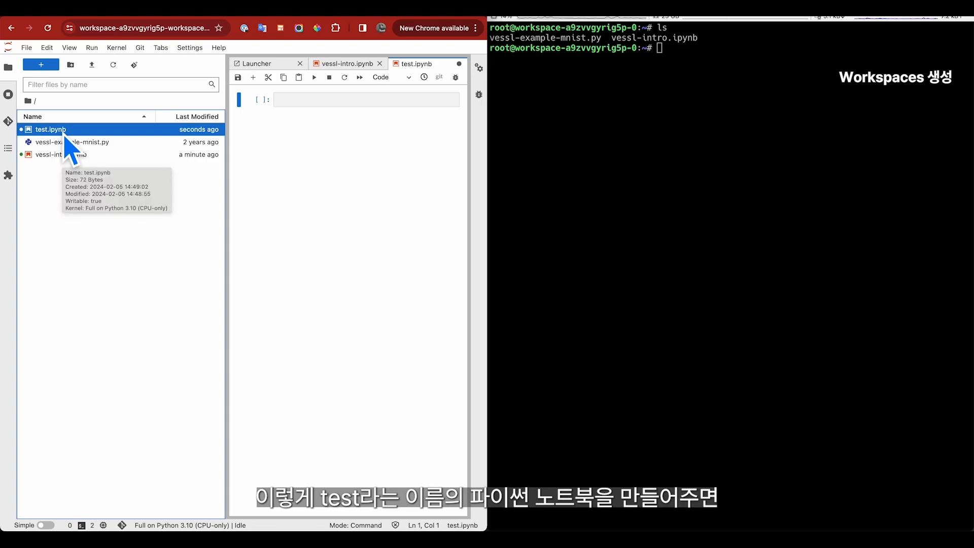
Step: In the SSH terminal, list files with ls to confirm test.ipynb, then exit the session
click(577, 161)
text(ls)
key(Return)
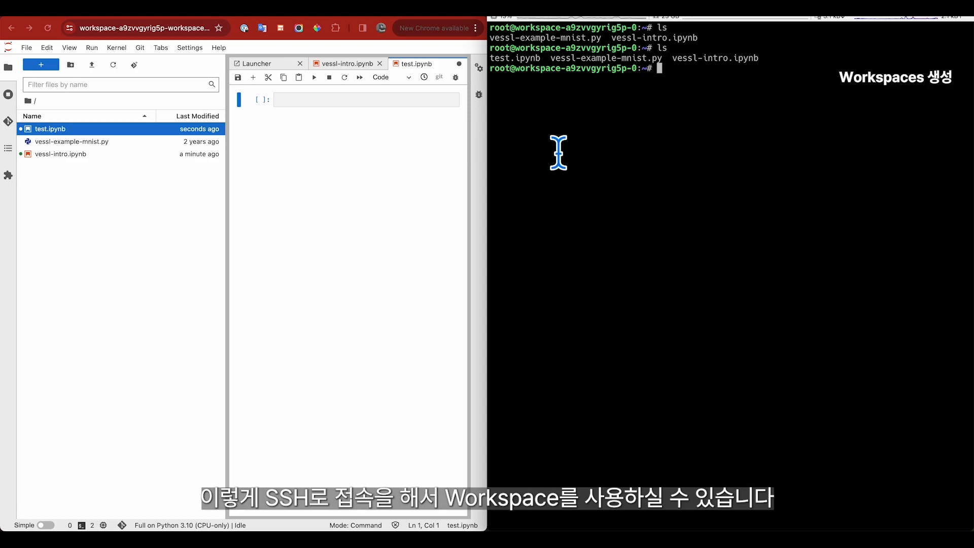
text(exit)
key(Return)
Step: Close the JupyterLab tab and stop the trusty-president workspace from the Workspaces list
double_click(451, 16)
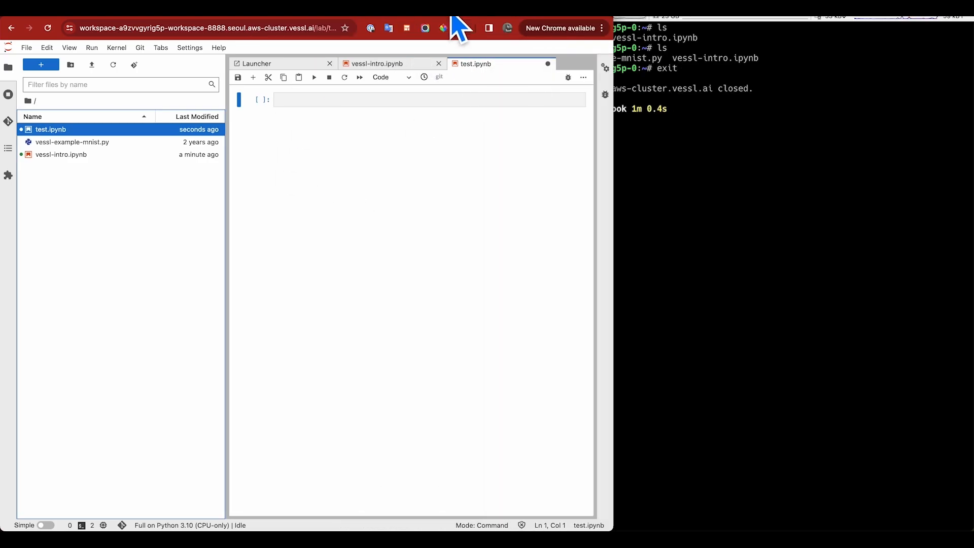
key(super+w)
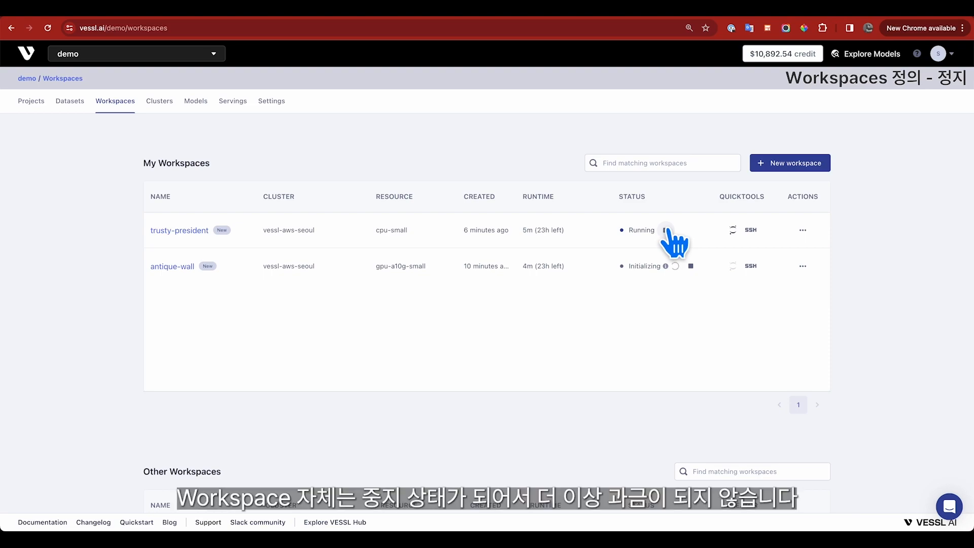
click(666, 230)
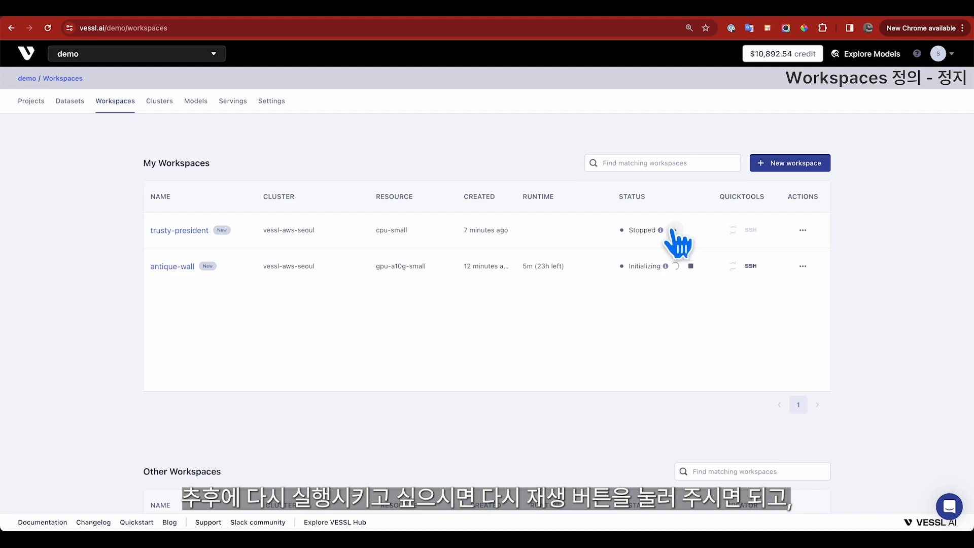
Step: Restart trusty-president and view its workspace logs
click(675, 230)
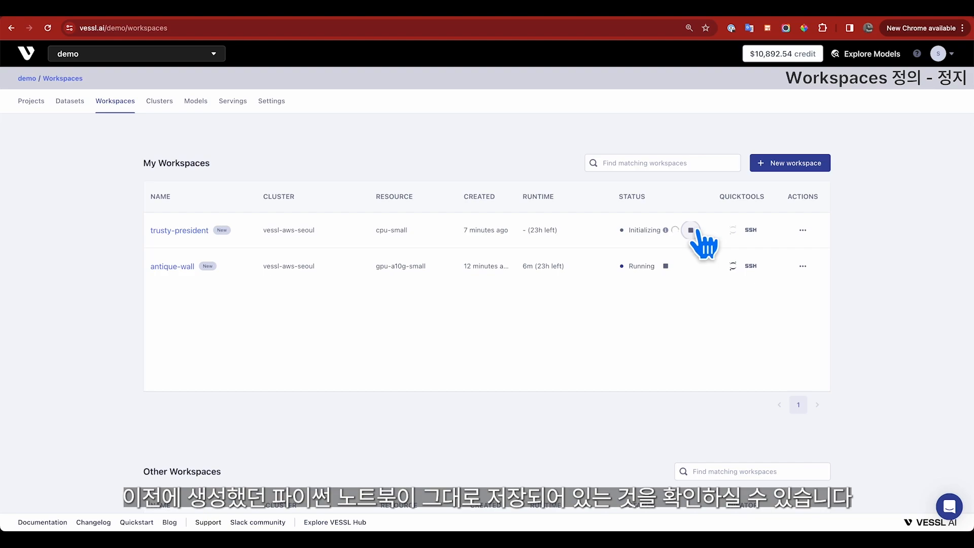
click(186, 231)
click(67, 103)
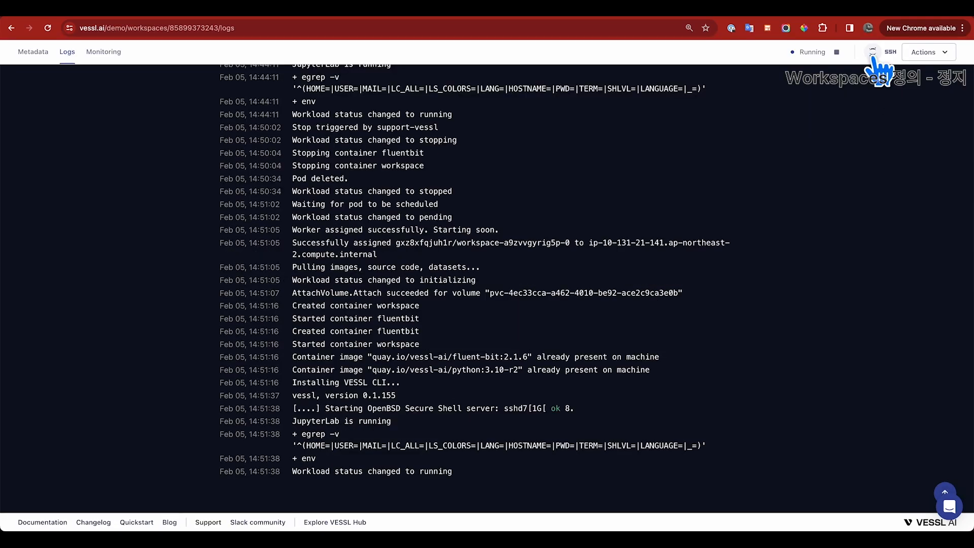
Step: Open JupyterLab with the Python 3.10 kernel, verify test.ipynb is preserved, then leave
click(873, 55)
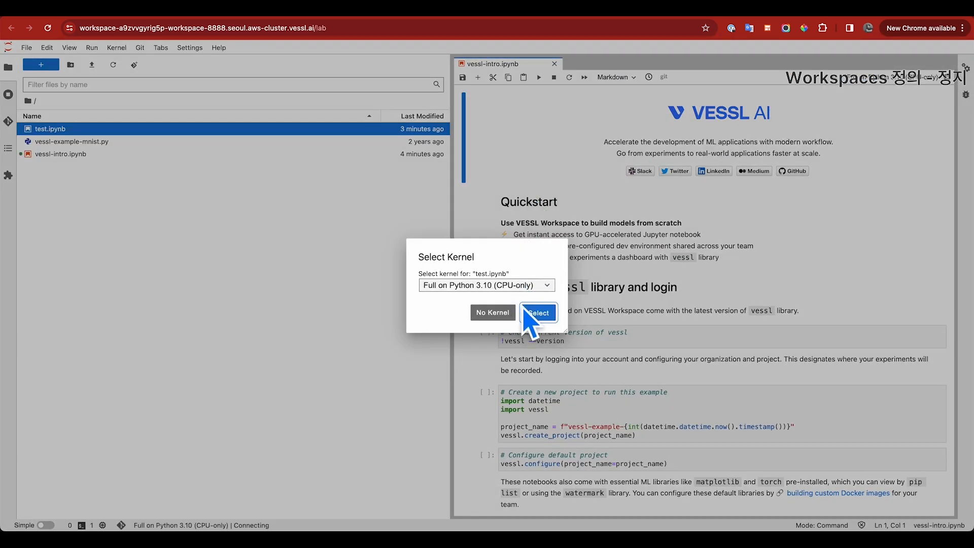
click(541, 313)
double_click(55, 129)
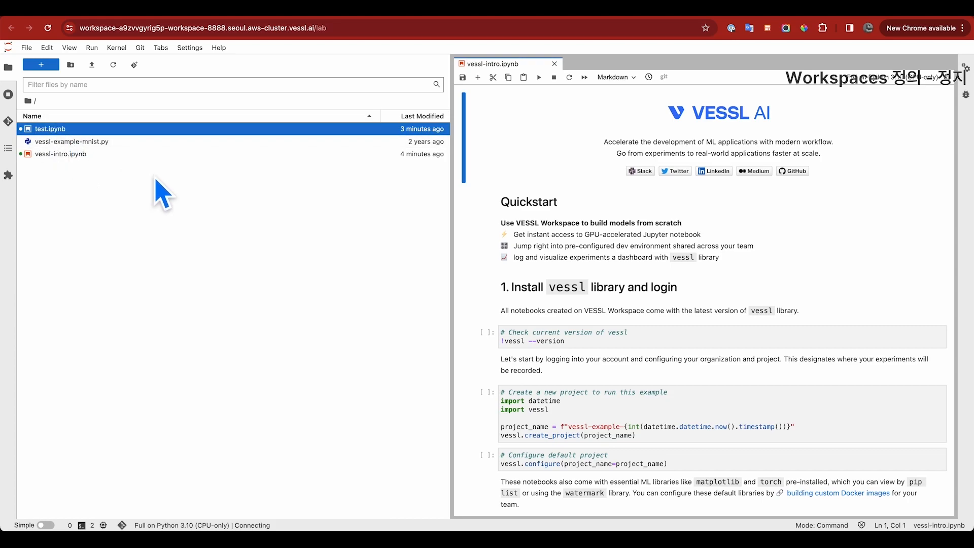
key(ctrl+w)
click(516, 191)
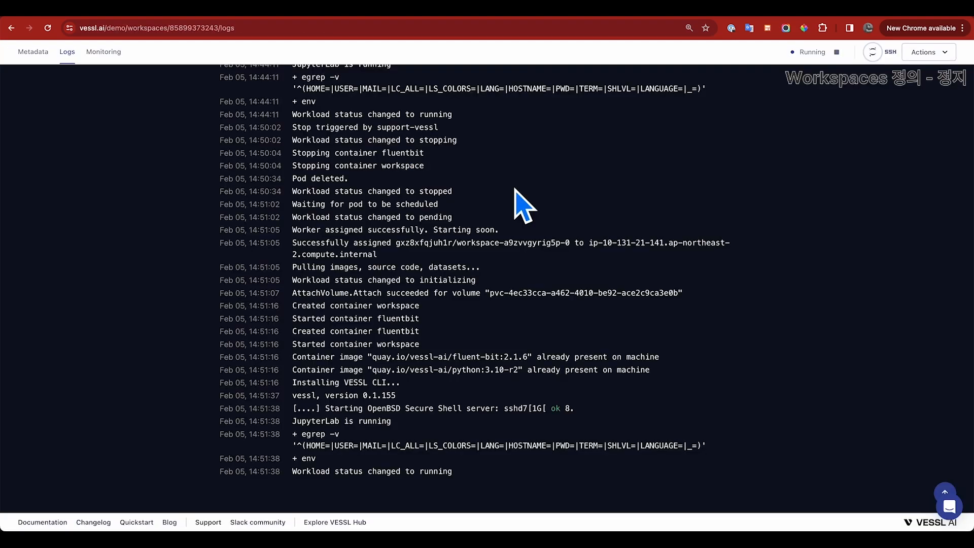
Step: Back on the Workspaces list, stop trusty-president and terminate it from its actions menu
scroll(514, 189, up, 5)
click(64, 77)
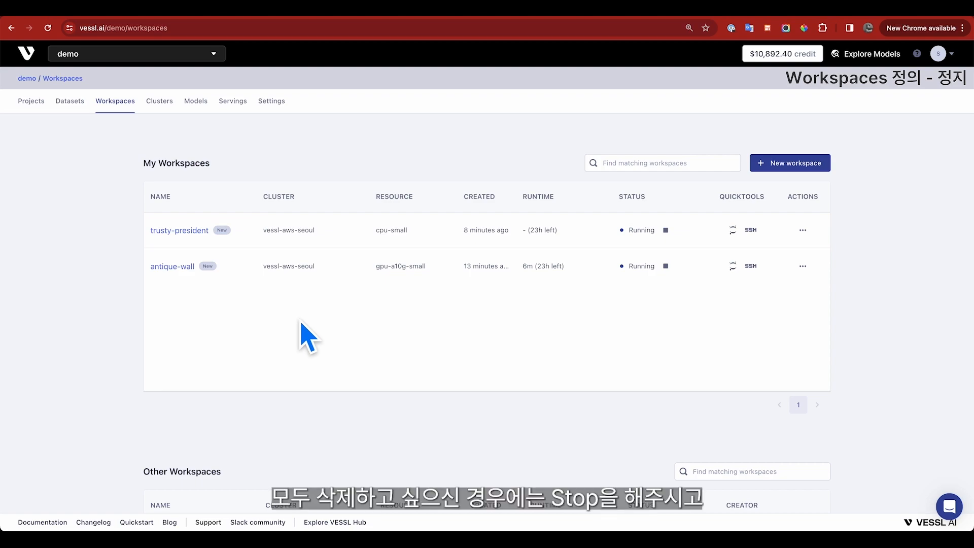
click(666, 230)
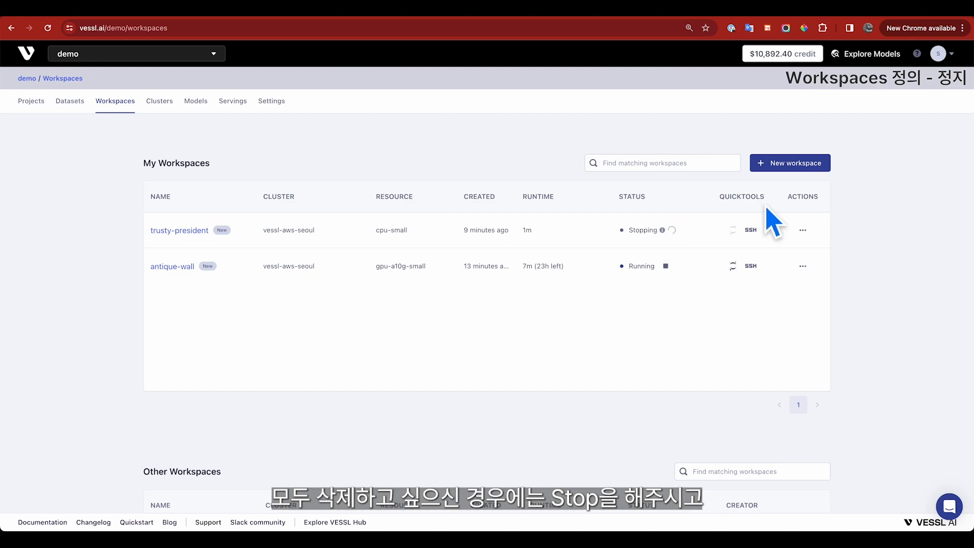
click(803, 230)
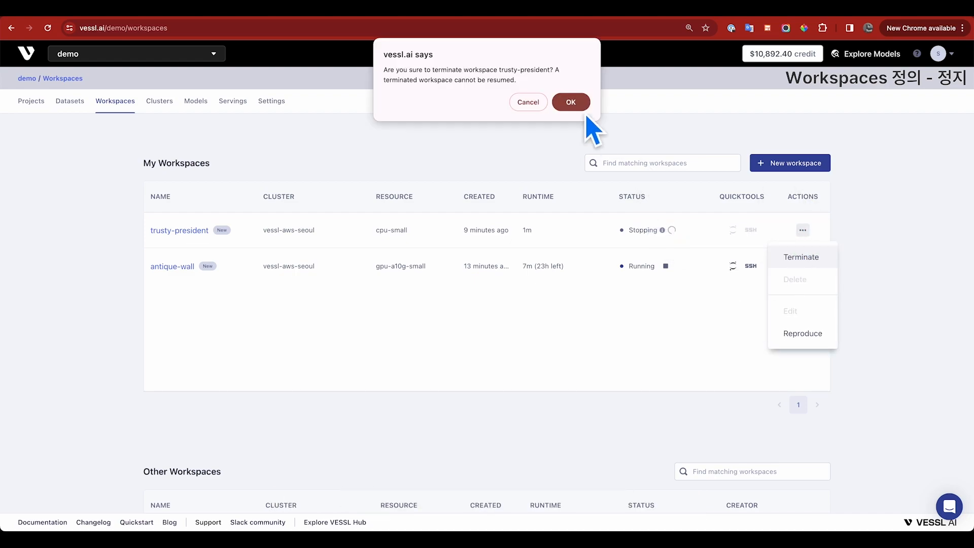
click(572, 103)
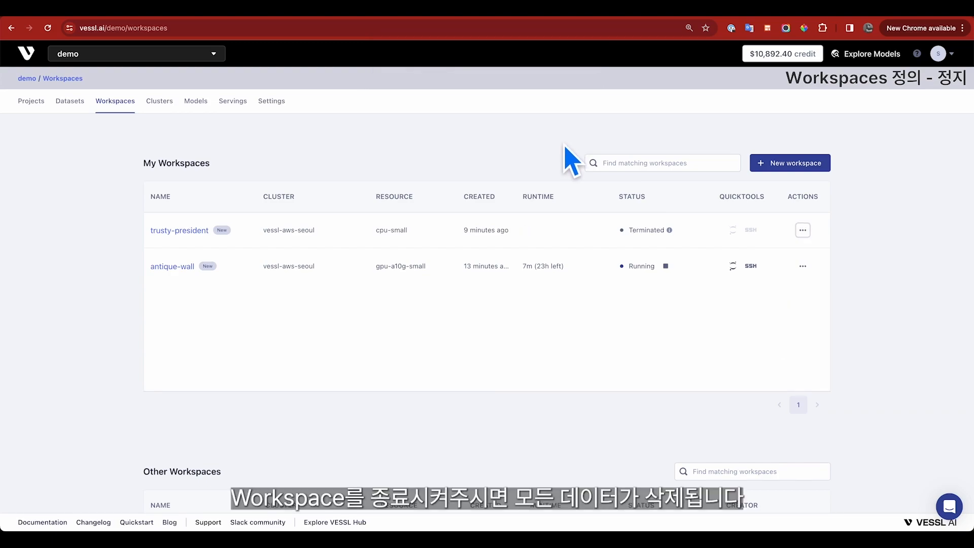